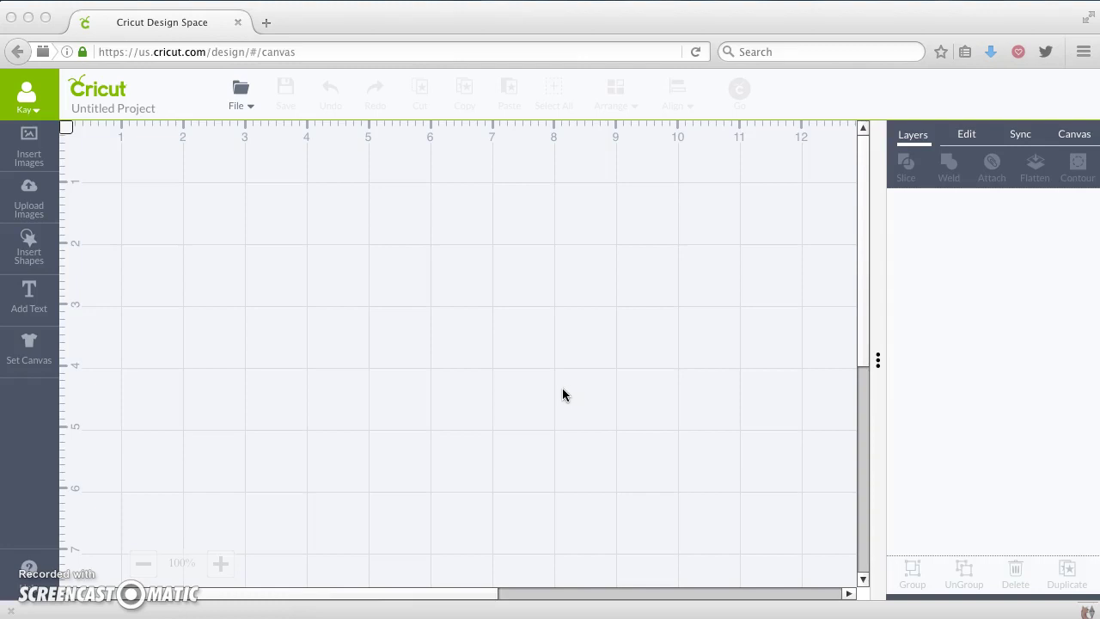
- Open My Projects from the File menu to list the saved Cricut projects
{"action": "left_click", "coordinate": [244, 105]}
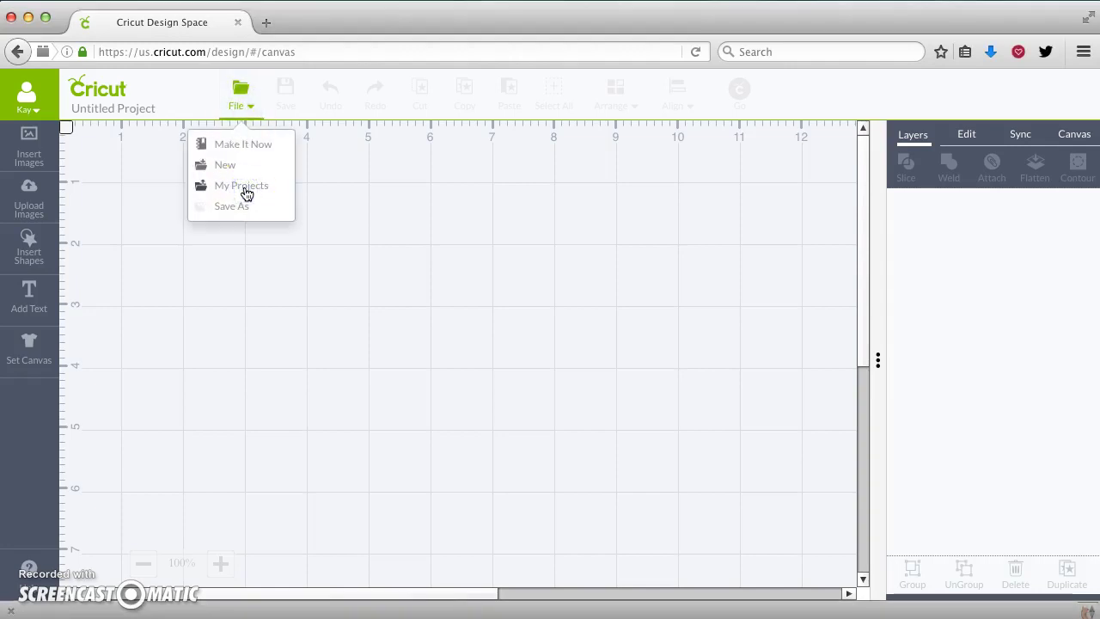
{"action": "left_click", "coordinate": [245, 192]}
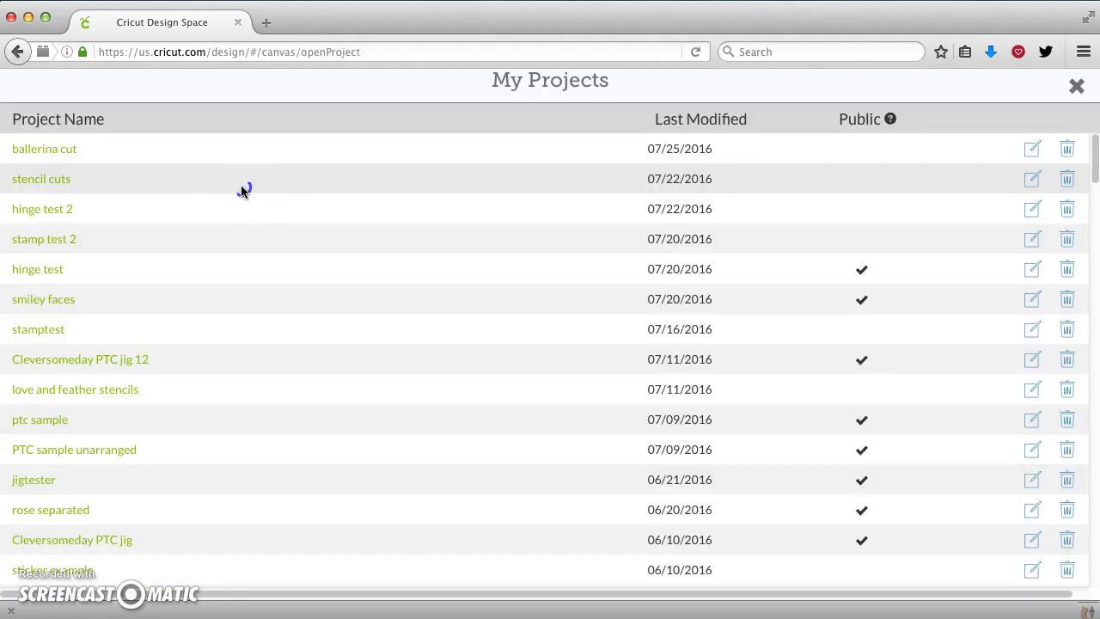
- Save the My Projects page to Downloads as 'Cricut Design Space.html' in Text Files format
{"action": "left_click", "coordinate": [350, 189]}
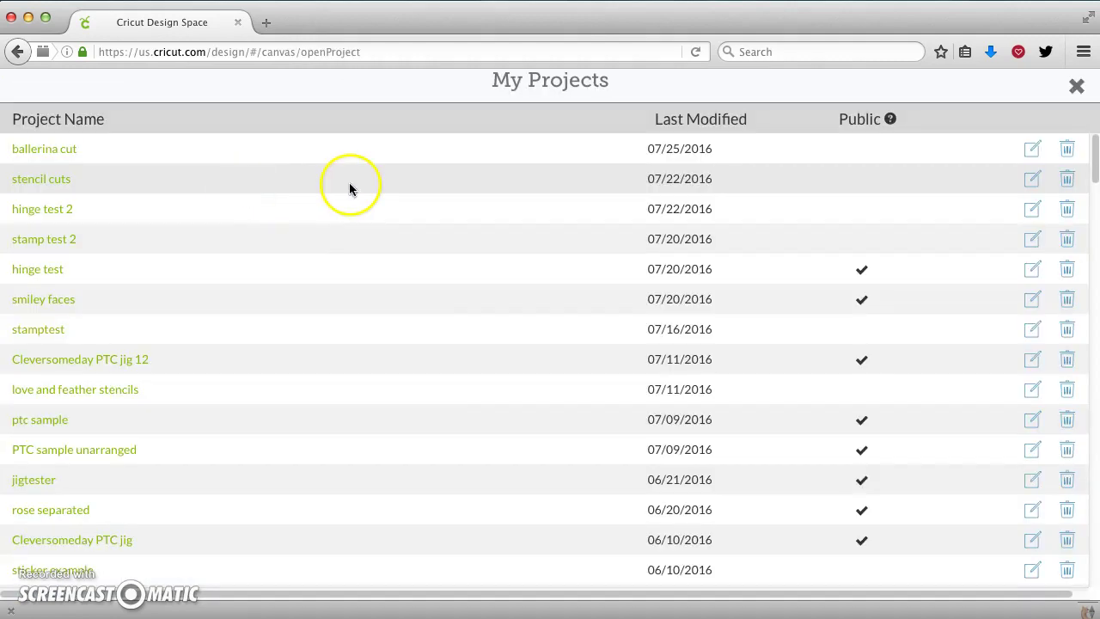
{"action": "right_click", "coordinate": [350, 187]}
{"action": "left_click", "coordinate": [444, 232]}
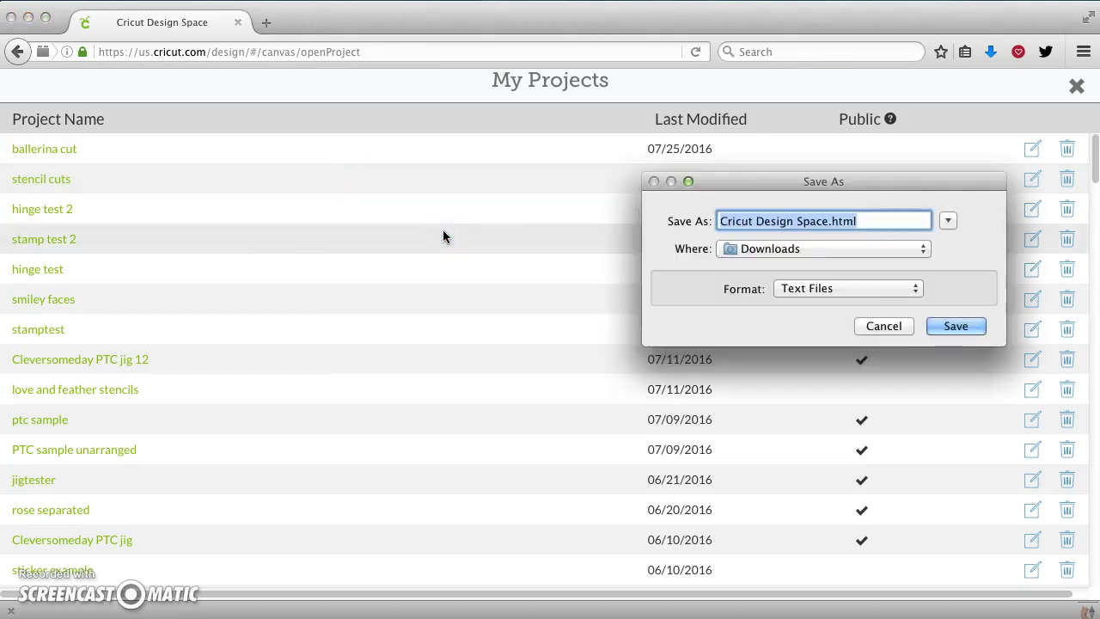
{"action": "left_click", "coordinate": [474, 232]}
{"action": "left_click", "coordinate": [882, 292]}
{"action": "left_click", "coordinate": [882, 290]}
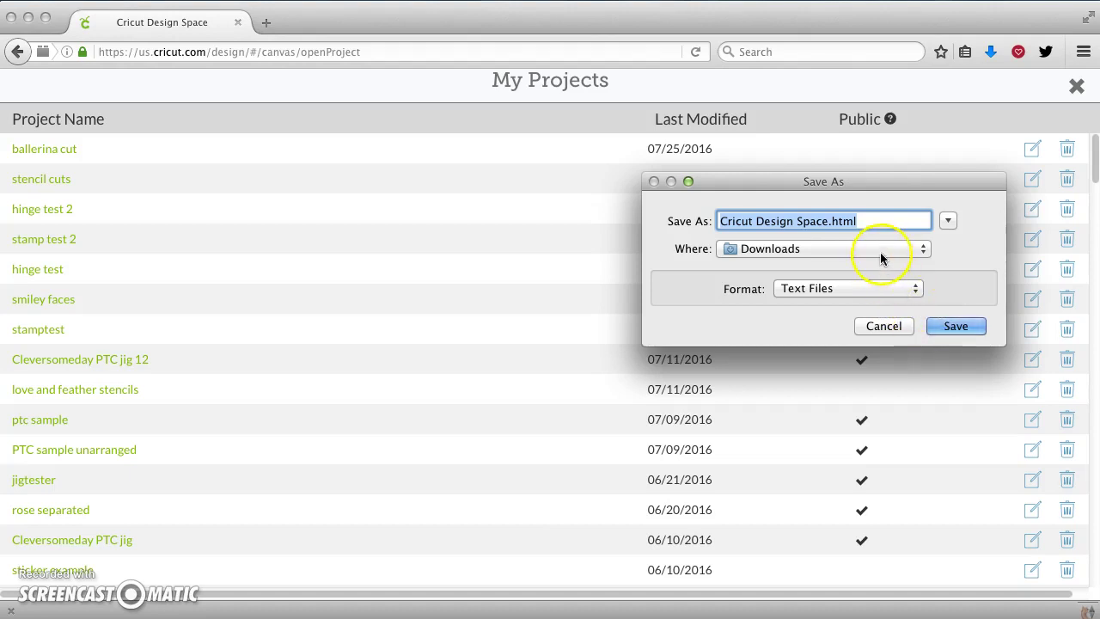
{"action": "left_click", "coordinate": [952, 330]}
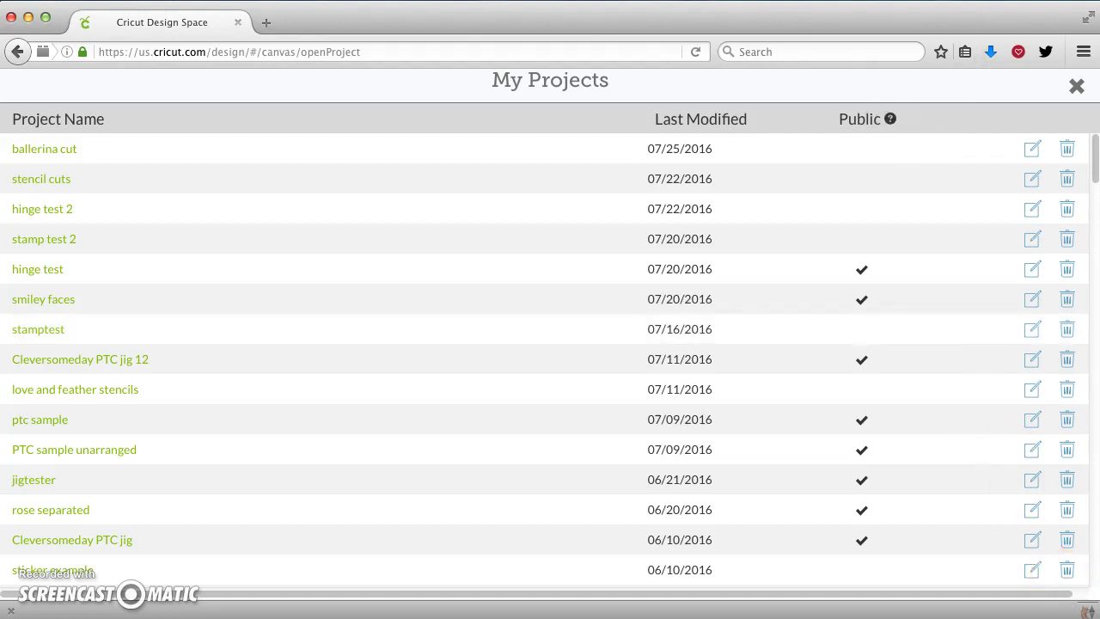
- Open 'Cricut Design Space.html' from the Downloads stack in Excel, confirming the security warning
{"action": "left_click", "coordinate": [1087, 609]}
{"action": "left_click", "coordinate": [1088, 609]}
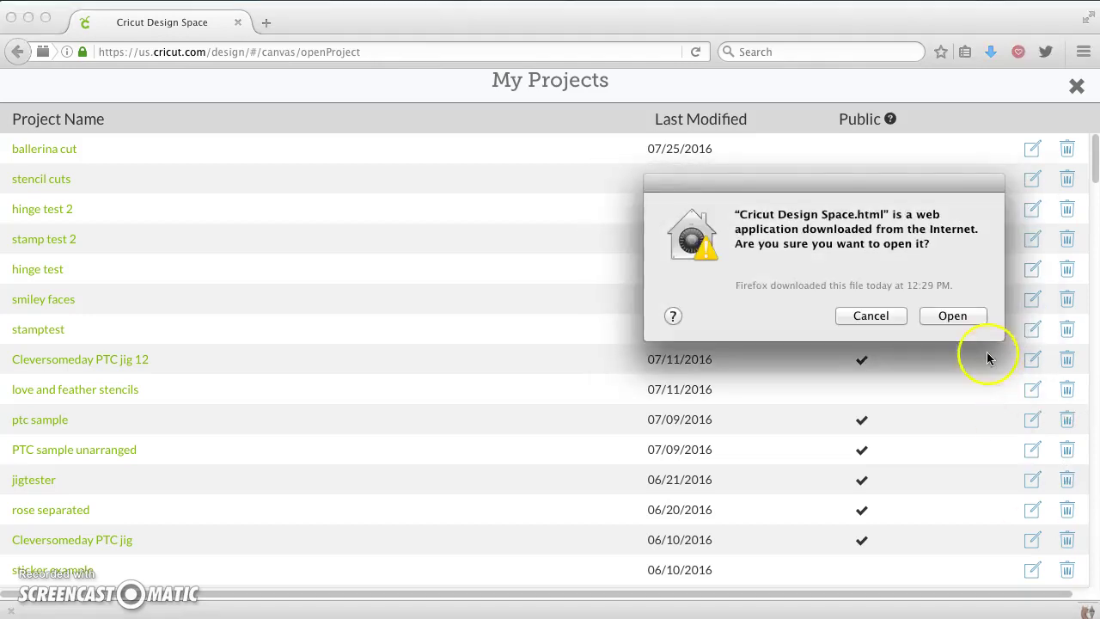
{"action": "left_click", "coordinate": [952, 316]}
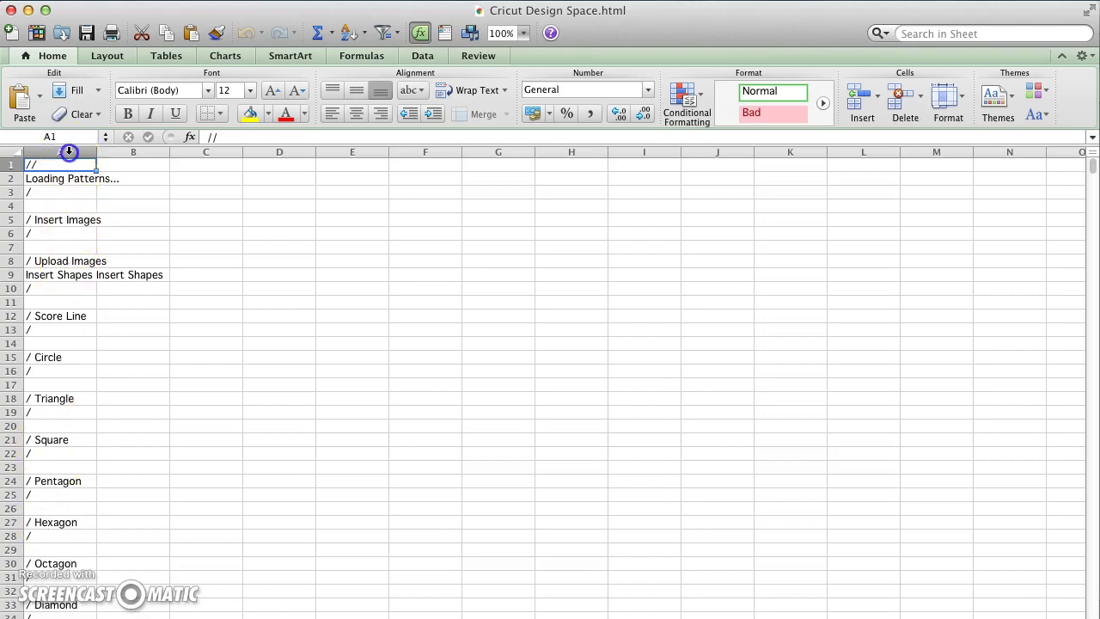
- Filter column A with a 'Contains /canvas' condition to keep only project name and canvas link rows
{"action": "left_click", "coordinate": [69, 151]}
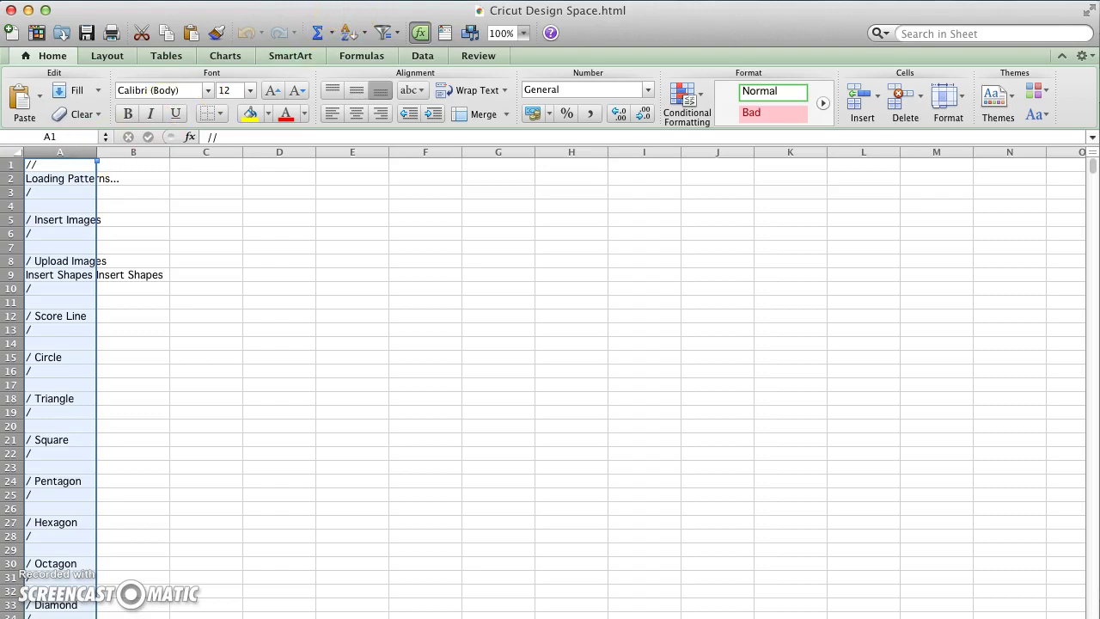
{"action": "left_click", "coordinate": [384, 33]}
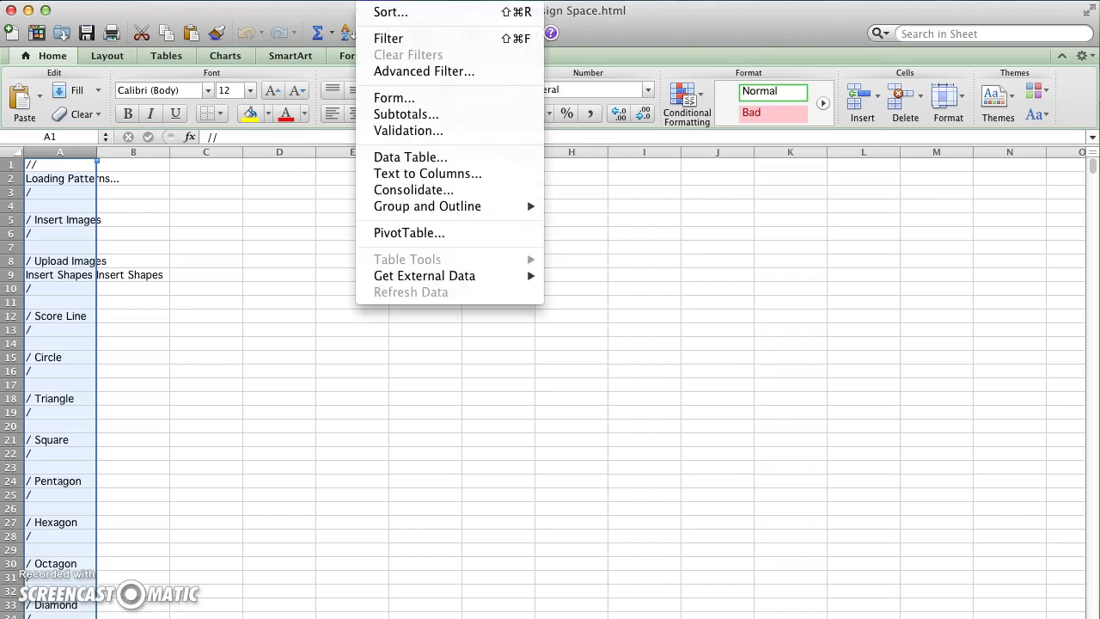
{"action": "left_click", "coordinate": [382, 38]}
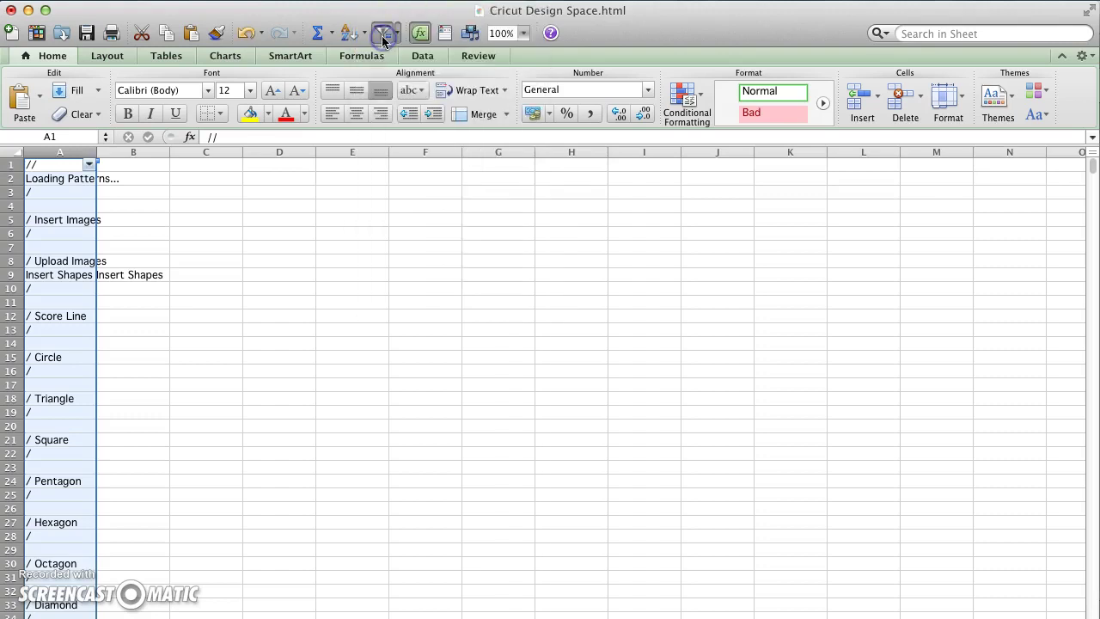
{"action": "left_click", "coordinate": [90, 164]}
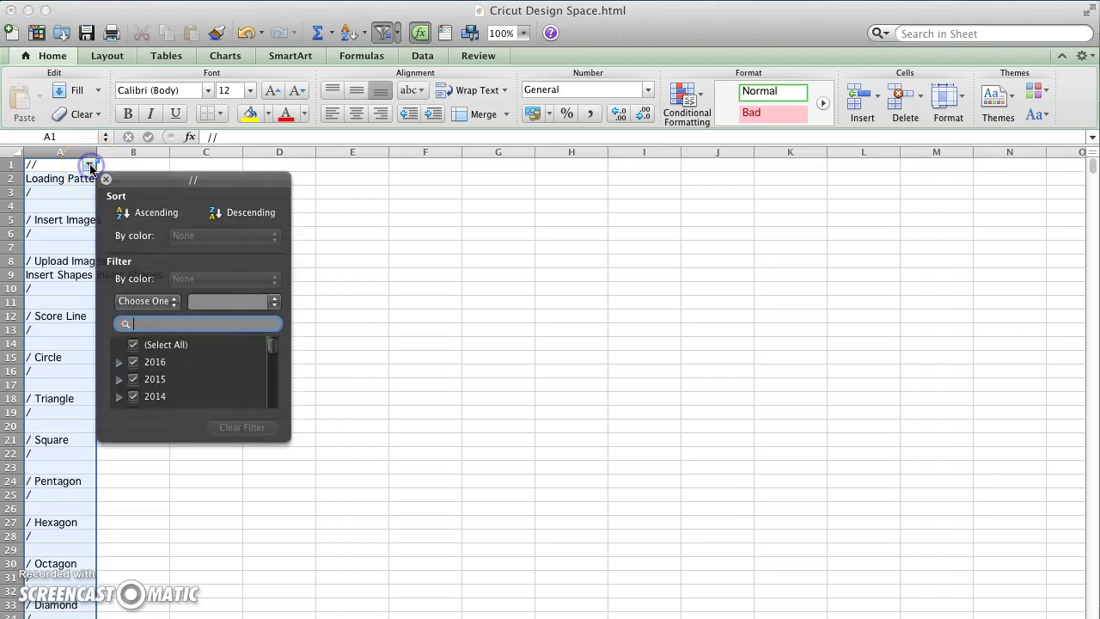
{"action": "left_click", "coordinate": [156, 303]}
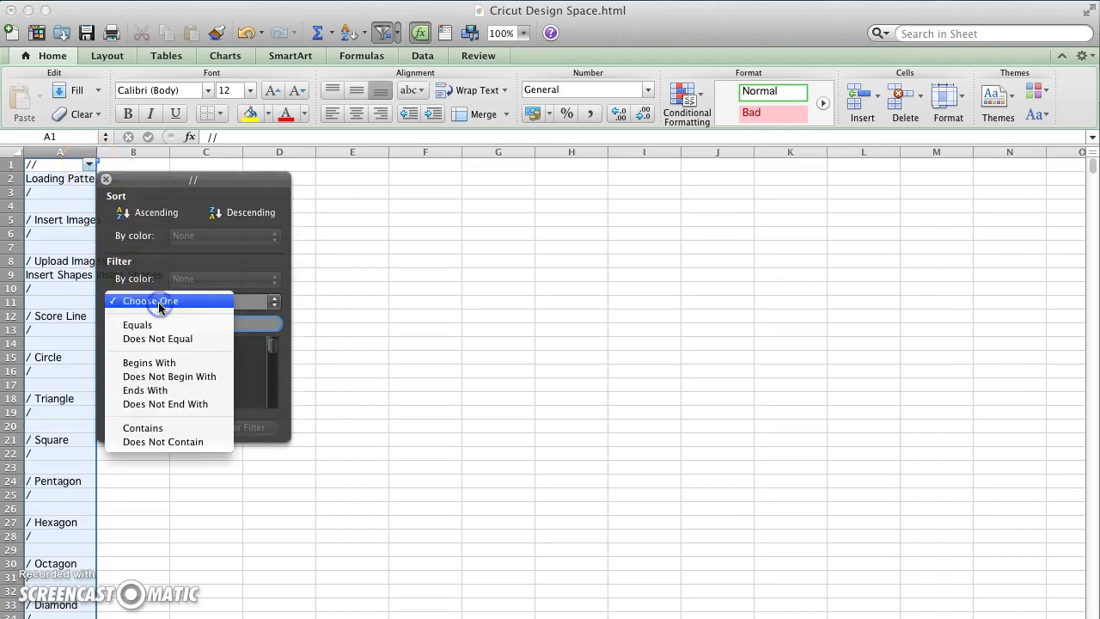
{"action": "left_click", "coordinate": [179, 428]}
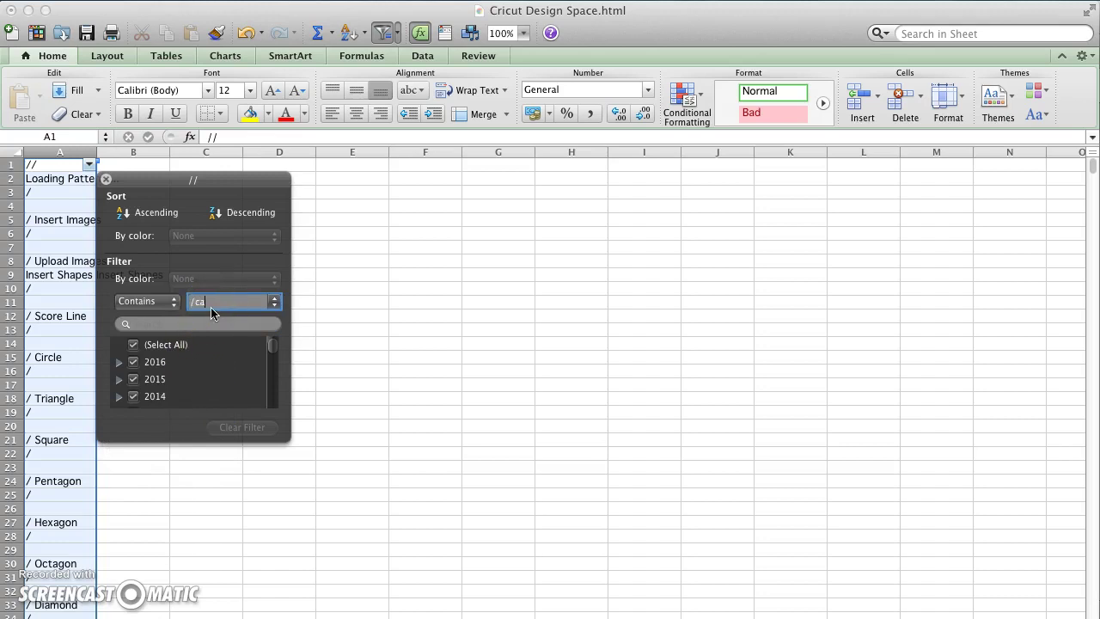
{"action": "type", "text": "/canvas/"}
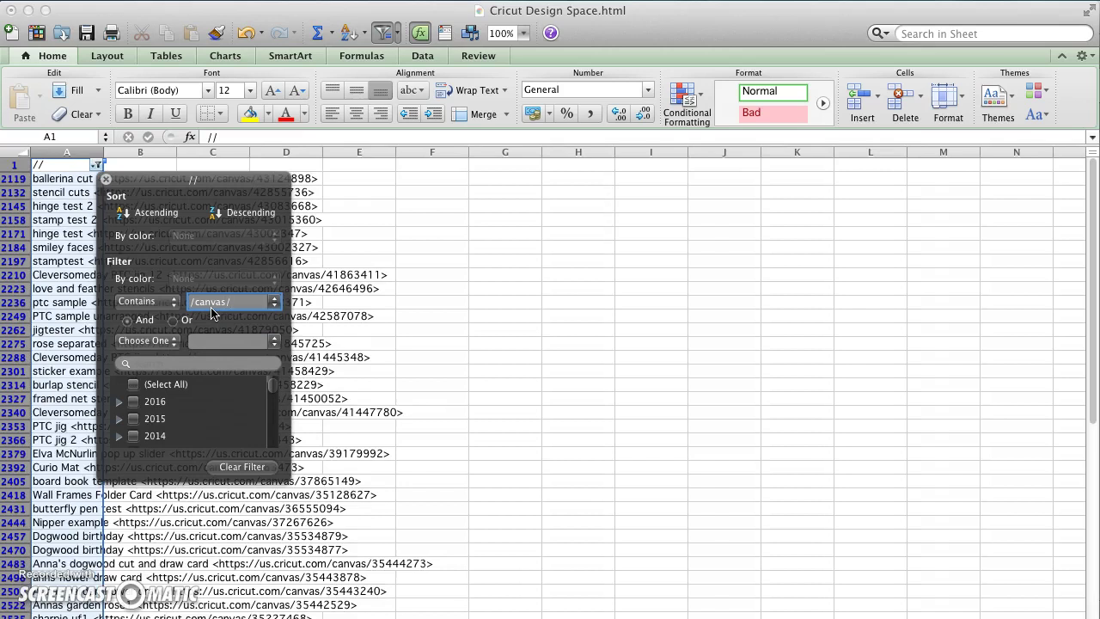
{"action": "left_click", "coordinate": [106, 182]}
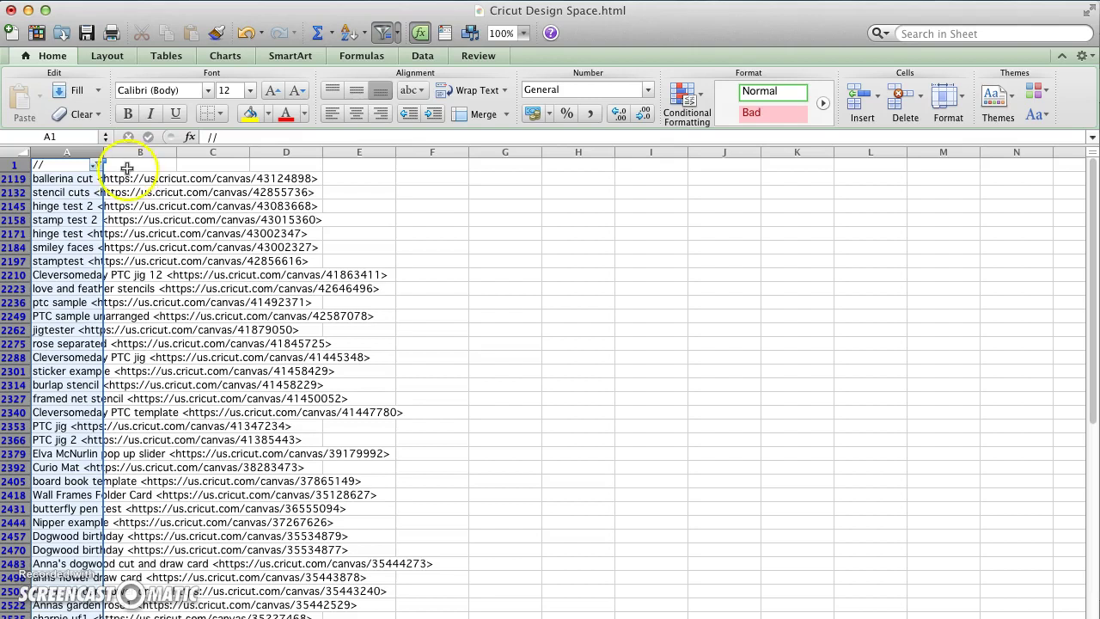
- Copy the filtered column A and paste it into A1 of a new sheet
{"action": "left_click", "coordinate": [147, 0]}
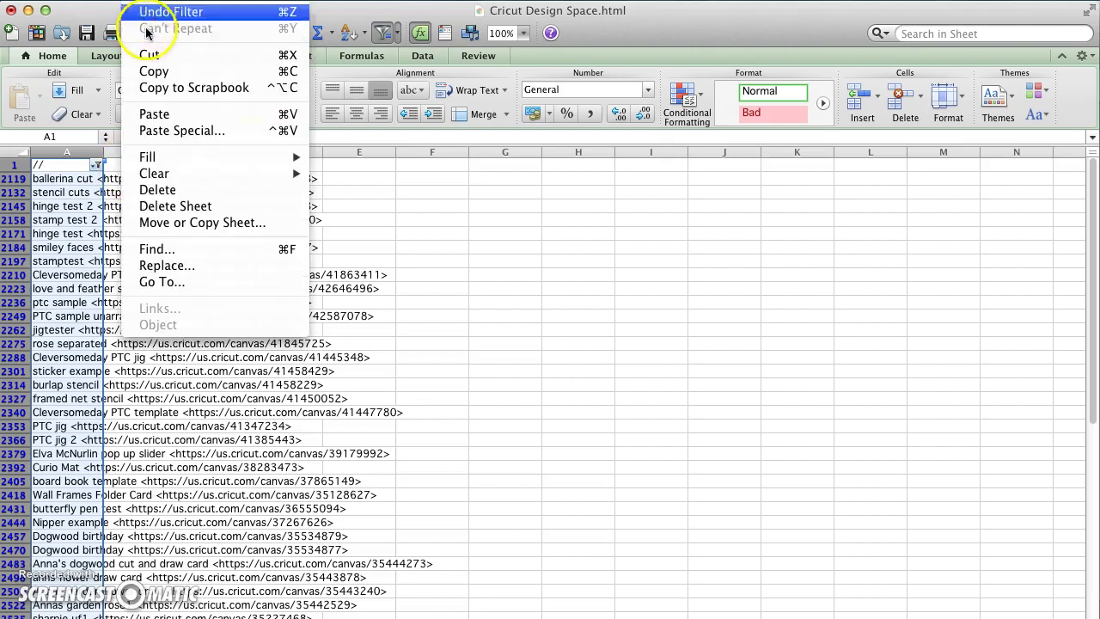
{"action": "left_click", "coordinate": [157, 71]}
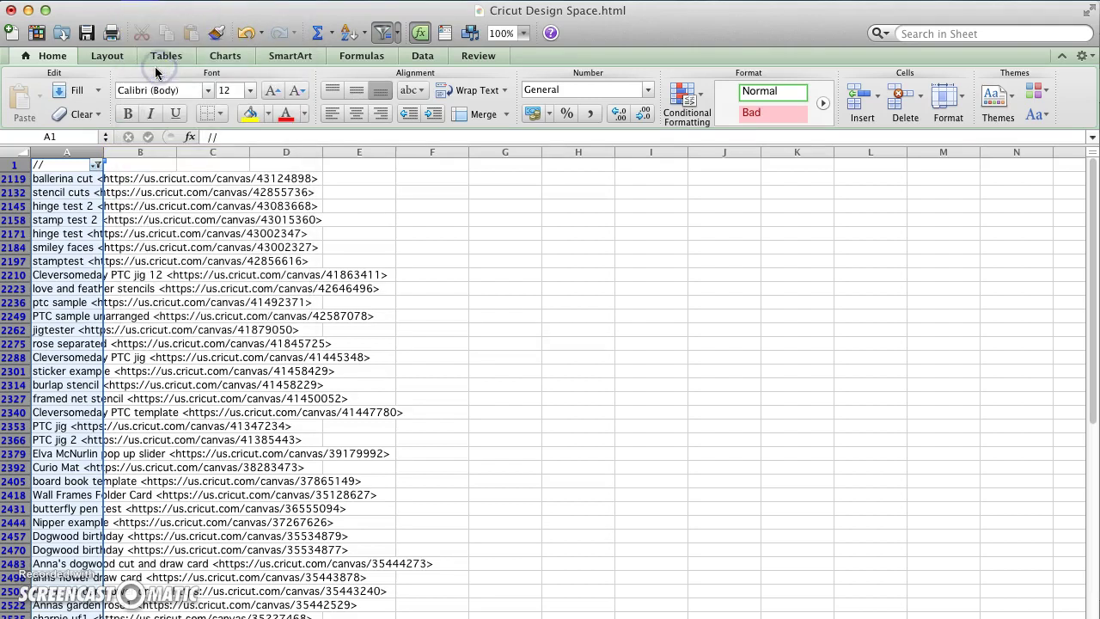
{"action": "key", "text": "shift+F11"}
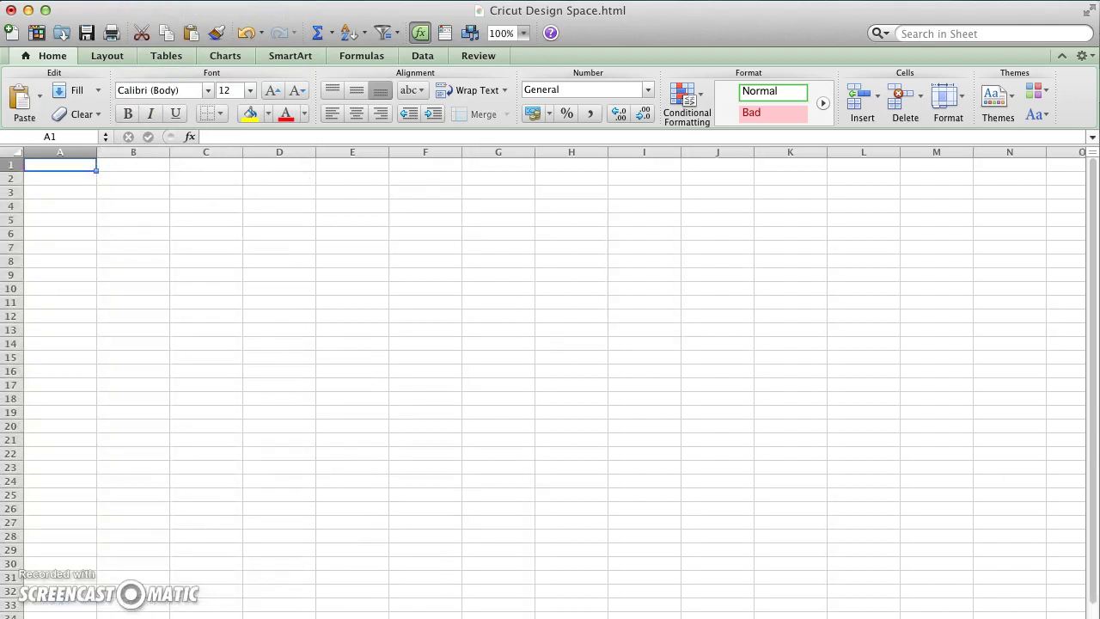
{"action": "left_click", "coordinate": [151, 1]}
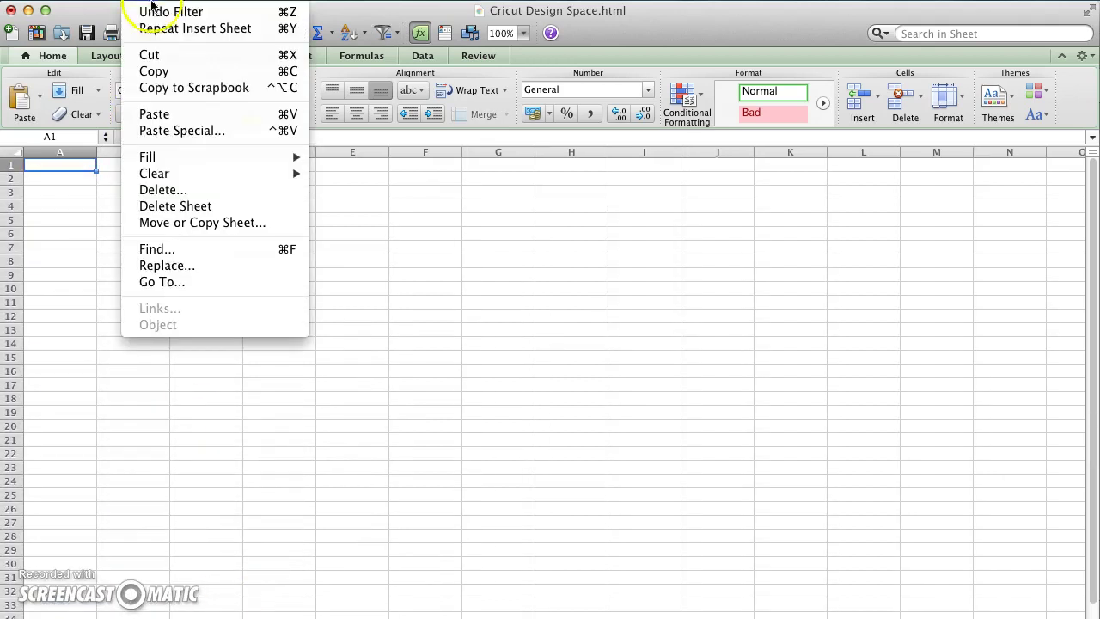
{"action": "left_click", "coordinate": [159, 114]}
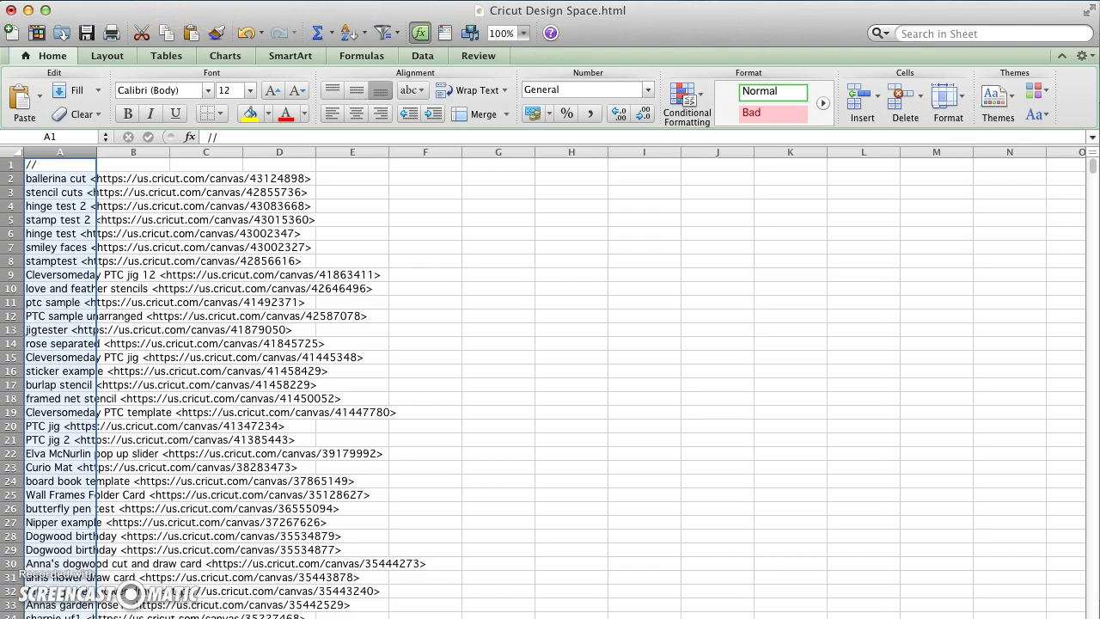
- Replace all '<' with ';<' across the sheet, yielding 117 replacements
{"action": "left_click", "coordinate": [138, 1]}
{"action": "left_click", "coordinate": [190, 270]}
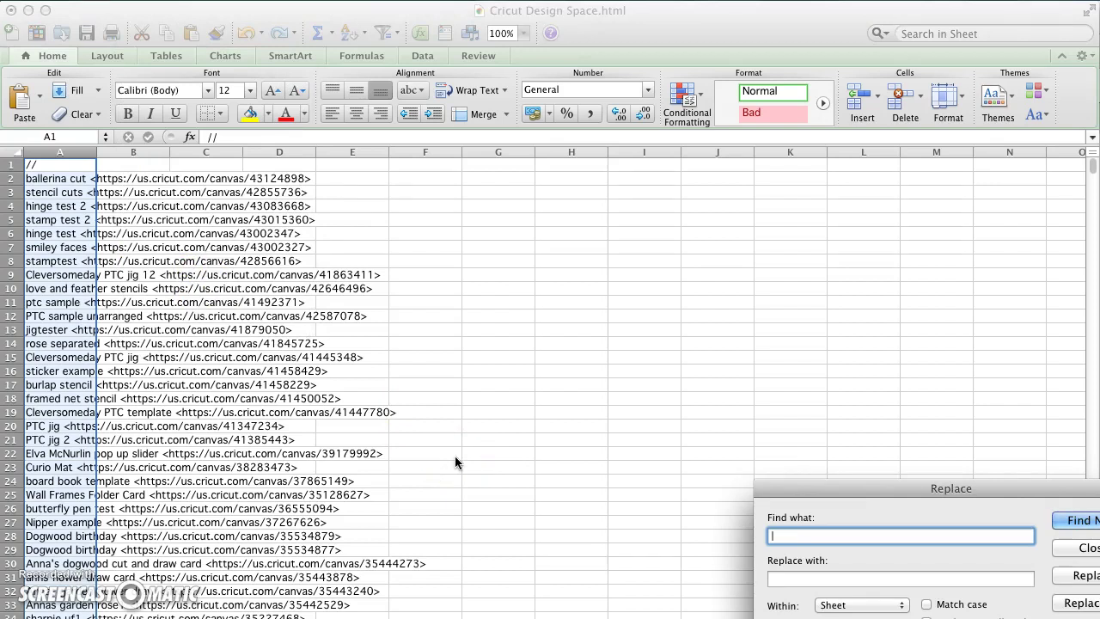
{"action": "type", "text": "<"}
{"action": "left_click", "coordinate": [810, 577]}
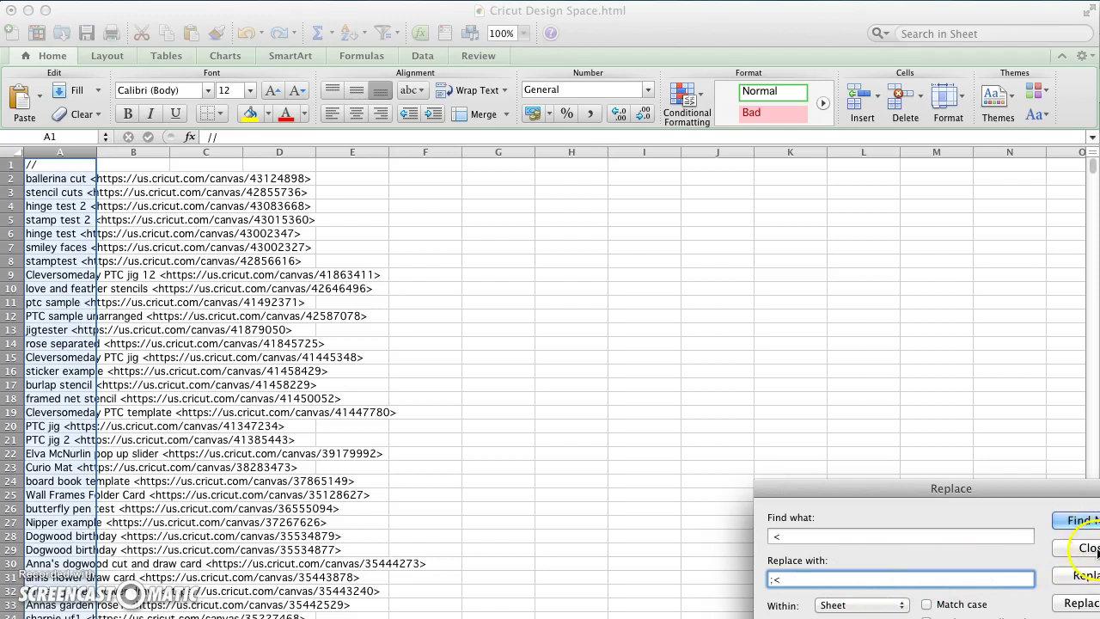
{"action": "left_click", "coordinate": [1082, 603]}
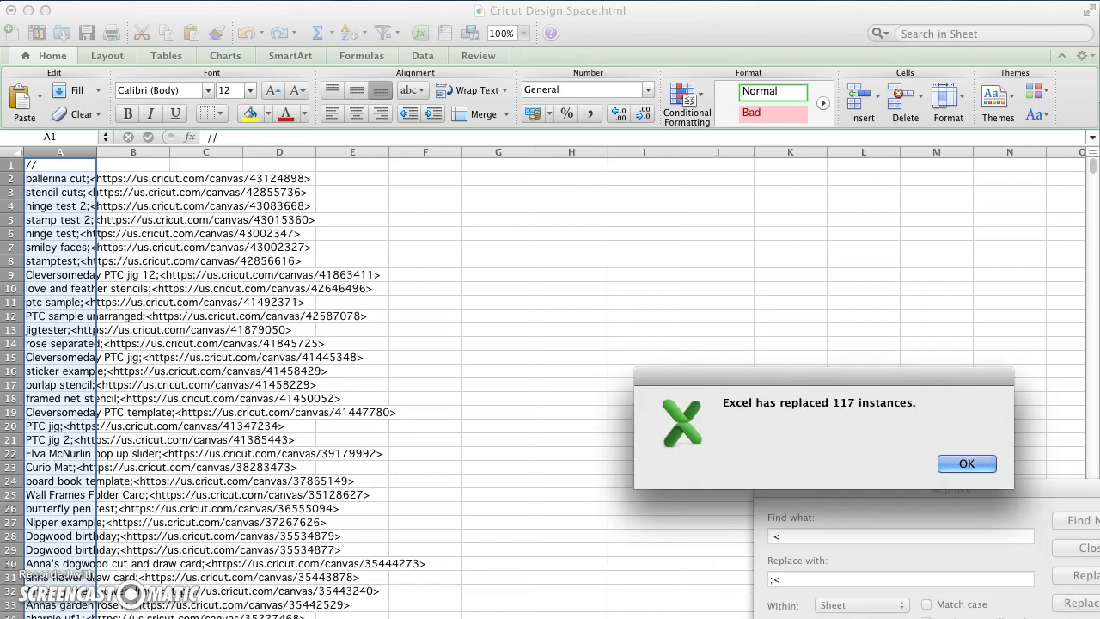
{"action": "left_click", "coordinate": [968, 465]}
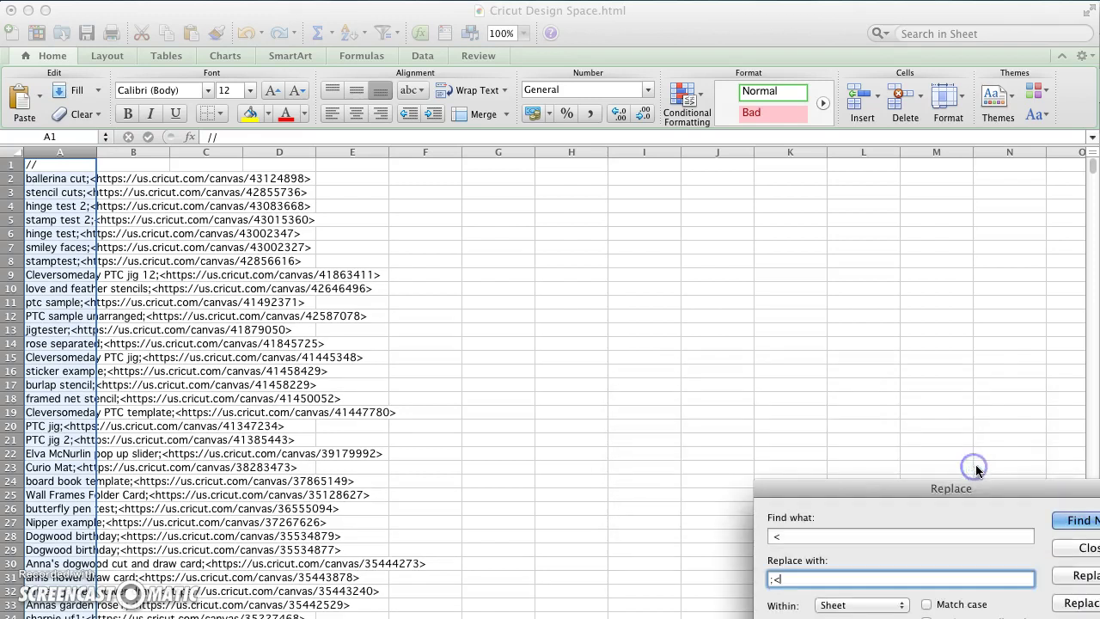
{"action": "left_click", "coordinate": [1085, 550]}
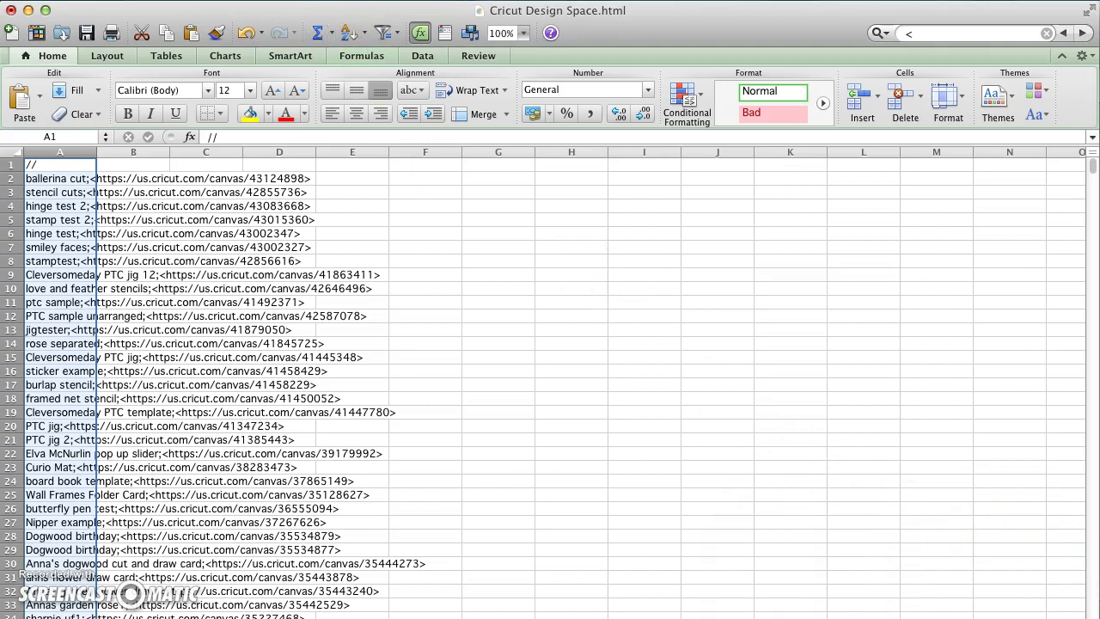
- Run Text to Columns as Delimited on Semicolon only, putting names in A and URLs in B
{"action": "left_click", "coordinate": [370, 0]}
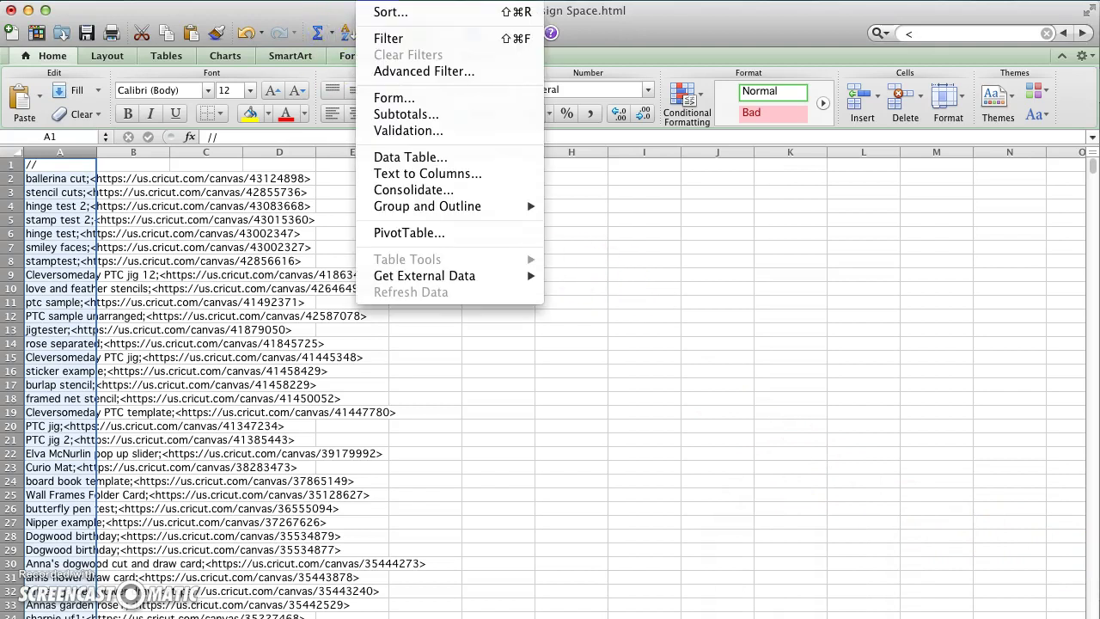
{"action": "left_click", "coordinate": [401, 171]}
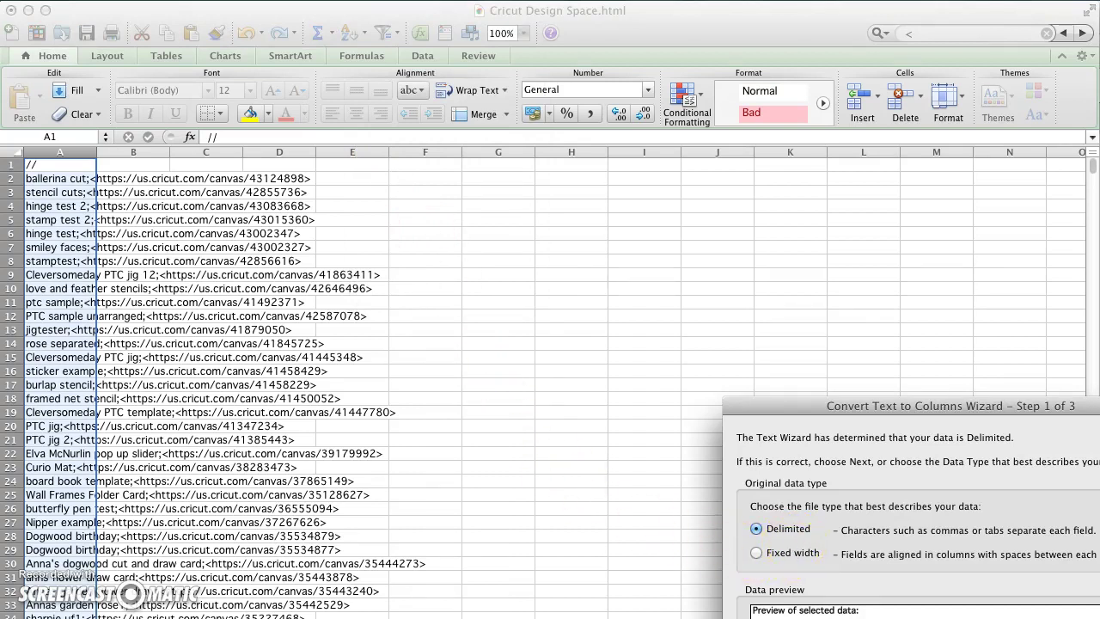
{"action": "key", "text": "Return"}
{"action": "left_click_drag", "start_coordinate": [948, 401], "coordinate": [714, 198]}
{"action": "left_click", "coordinate": [522, 294]}
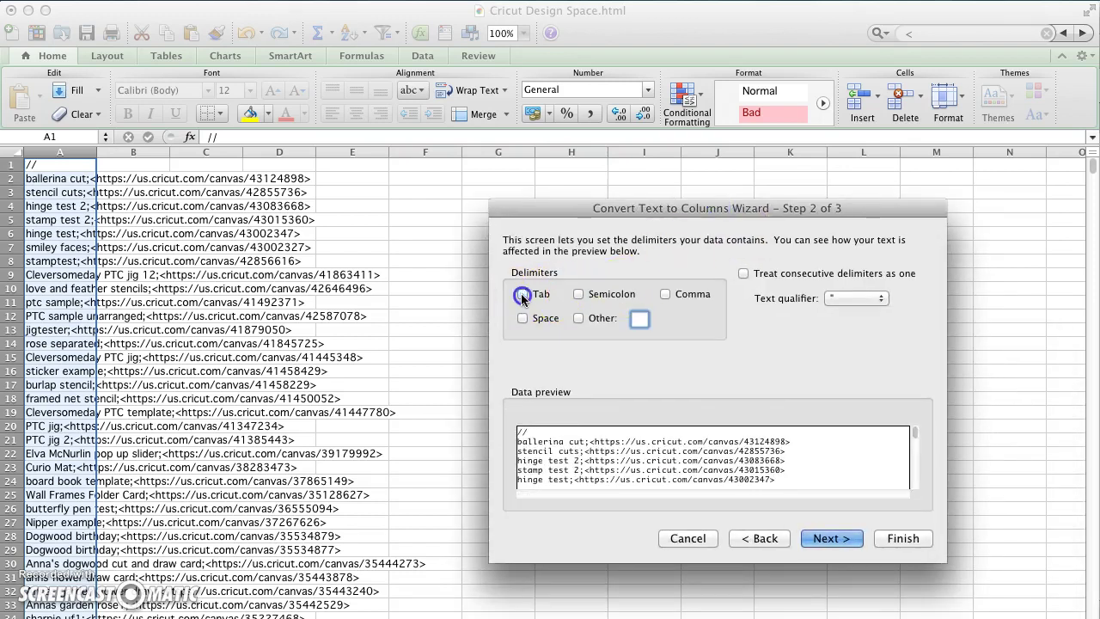
{"action": "left_click", "coordinate": [578, 295]}
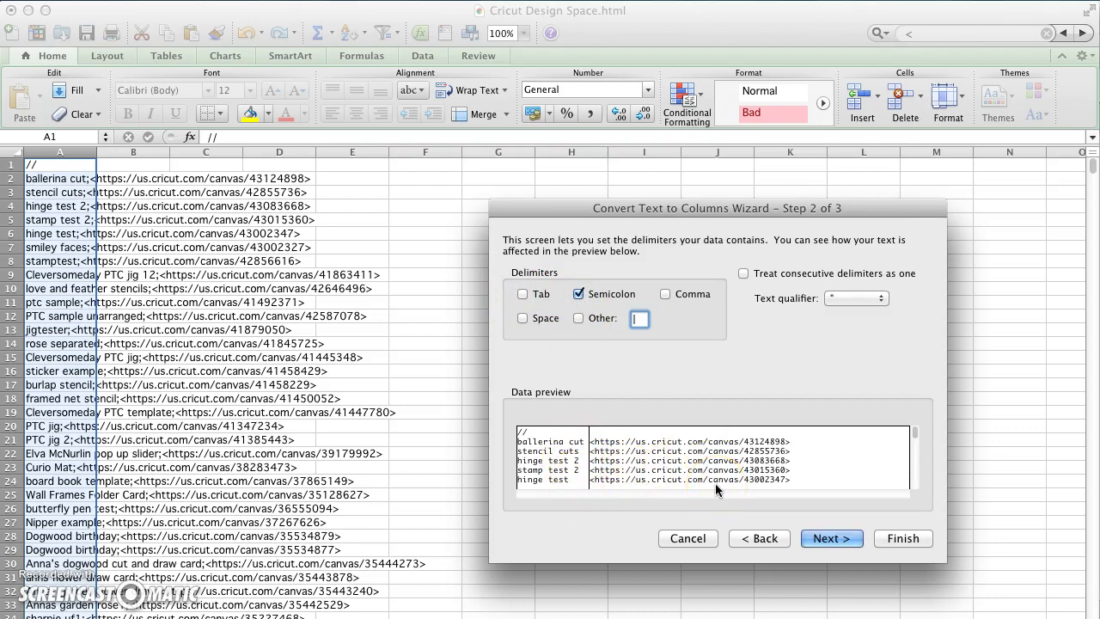
{"action": "left_click", "coordinate": [825, 539]}
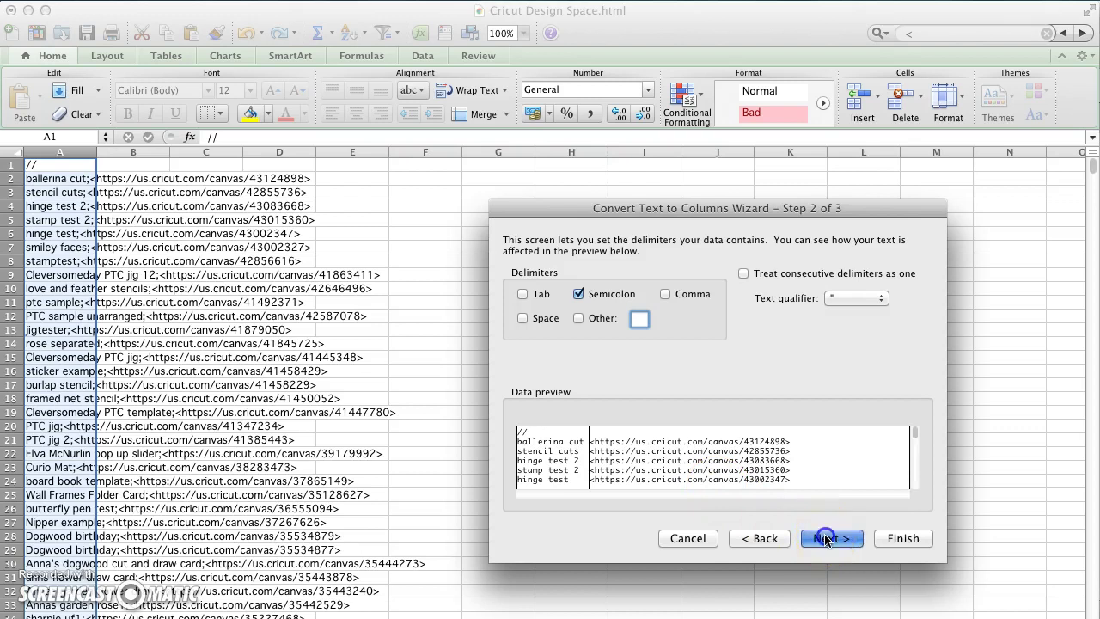
{"action": "left_click", "coordinate": [892, 537]}
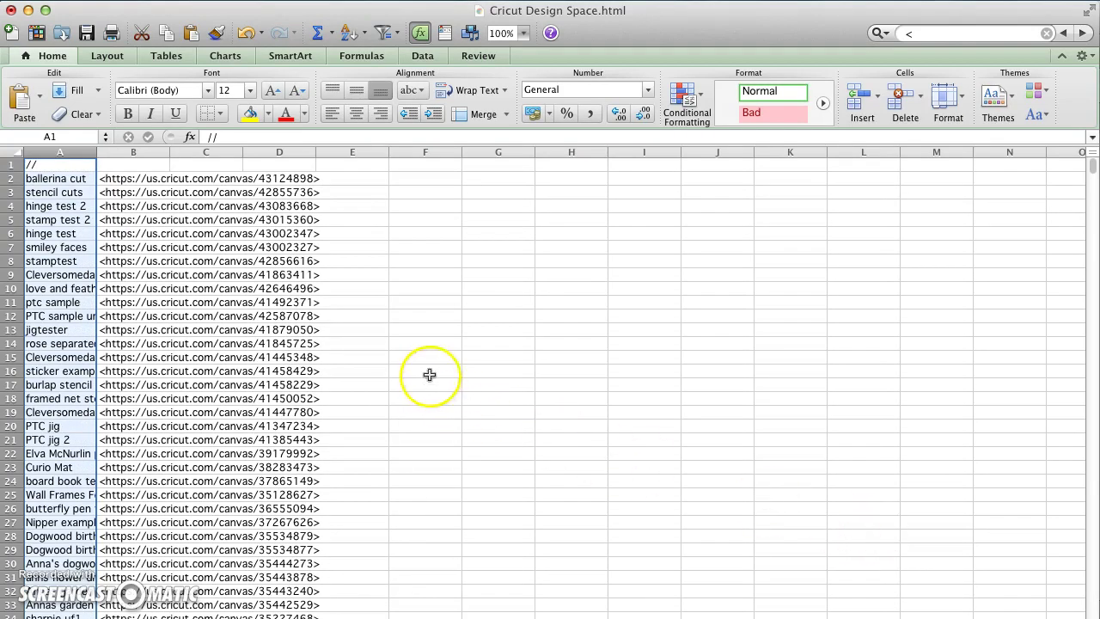
- Drag the column borders to widen column A for names and column B for full URLs
{"action": "left_click_drag", "start_coordinate": [97, 153], "coordinate": [196, 156]}
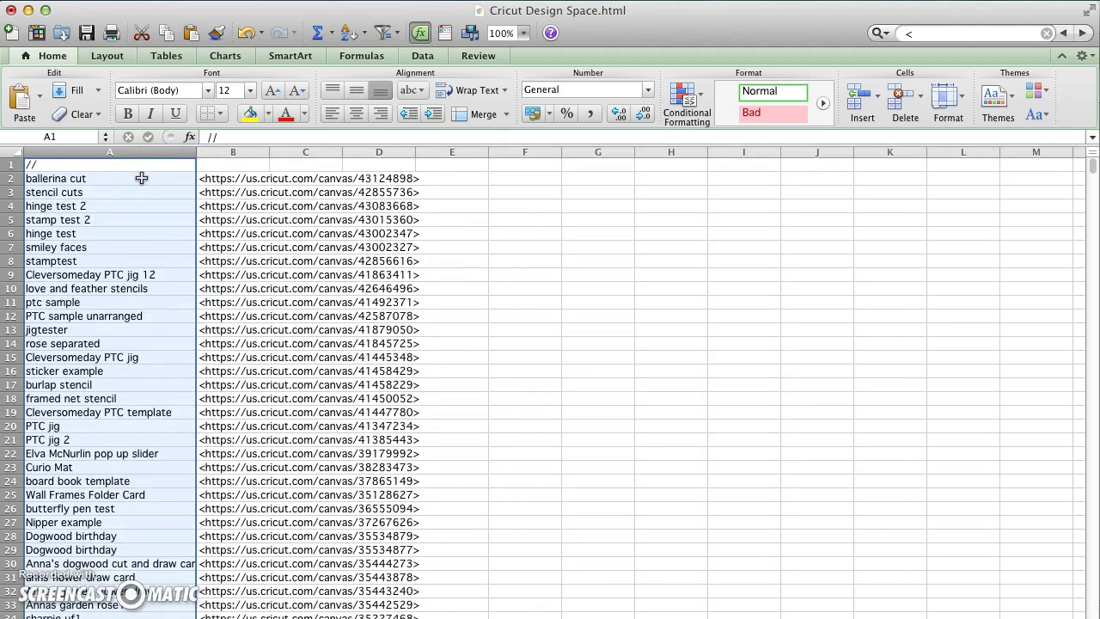
{"action": "left_click", "coordinate": [250, 179]}
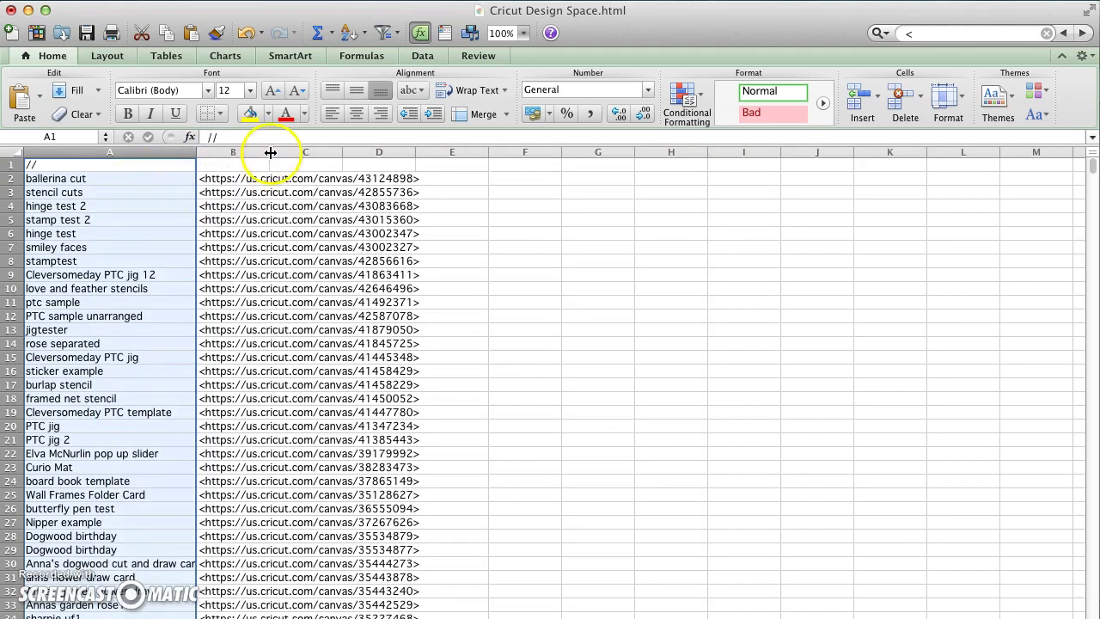
{"action": "left_click_drag", "start_coordinate": [269, 155], "coordinate": [432, 154]}
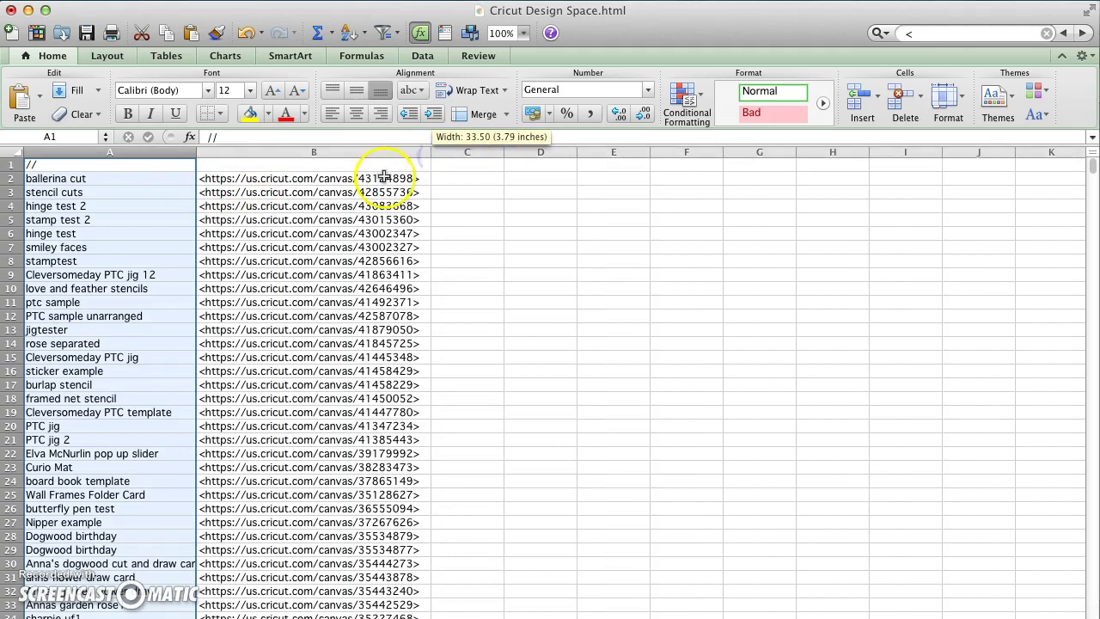